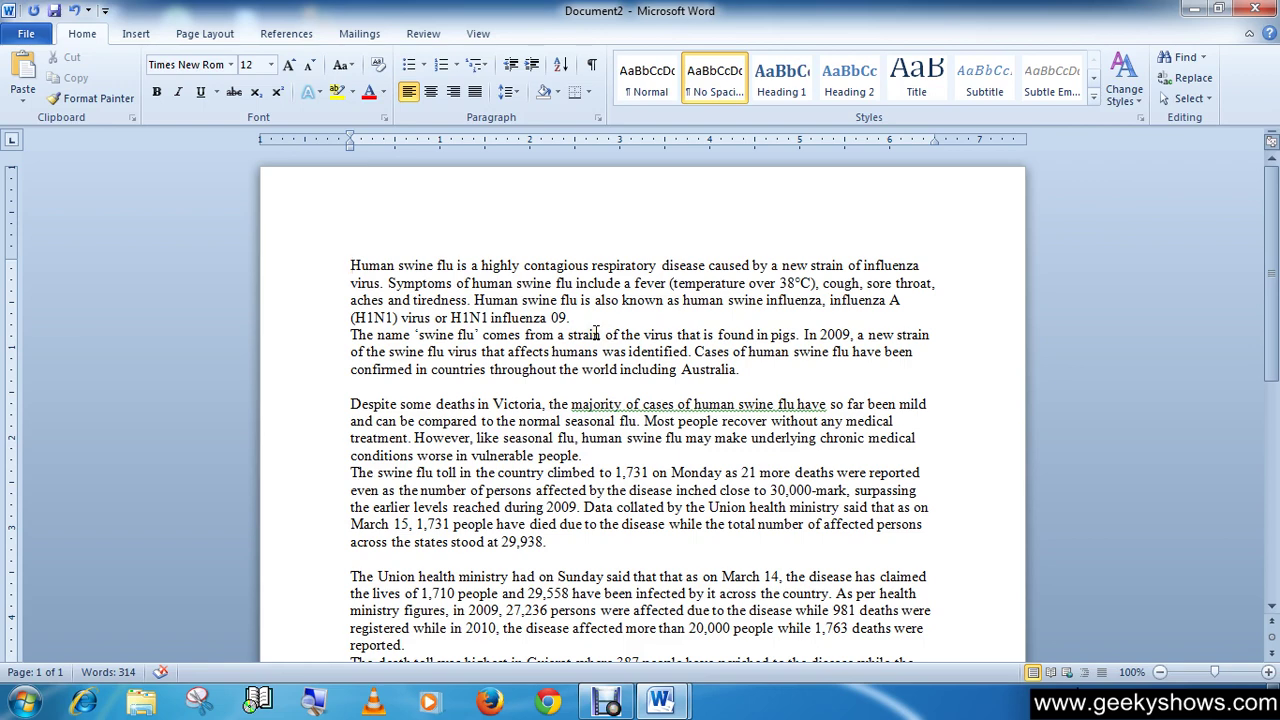
Step: Insert the word "Animal" and a space before "Human swine flu" at the very beginning of the first paragraph
click(1270, 673)
click(1270, 673)
click(1270, 673)
click(1270, 673)
click(1270, 673)
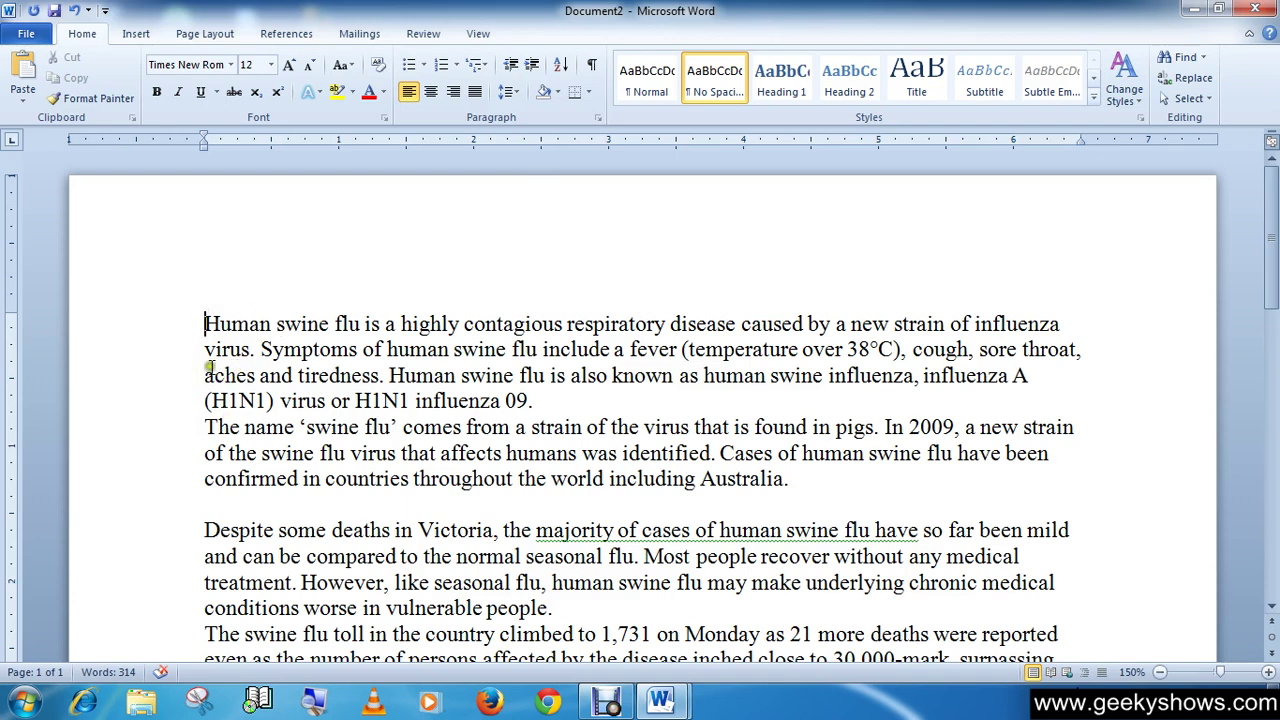
click(257, 348)
text(Anim)
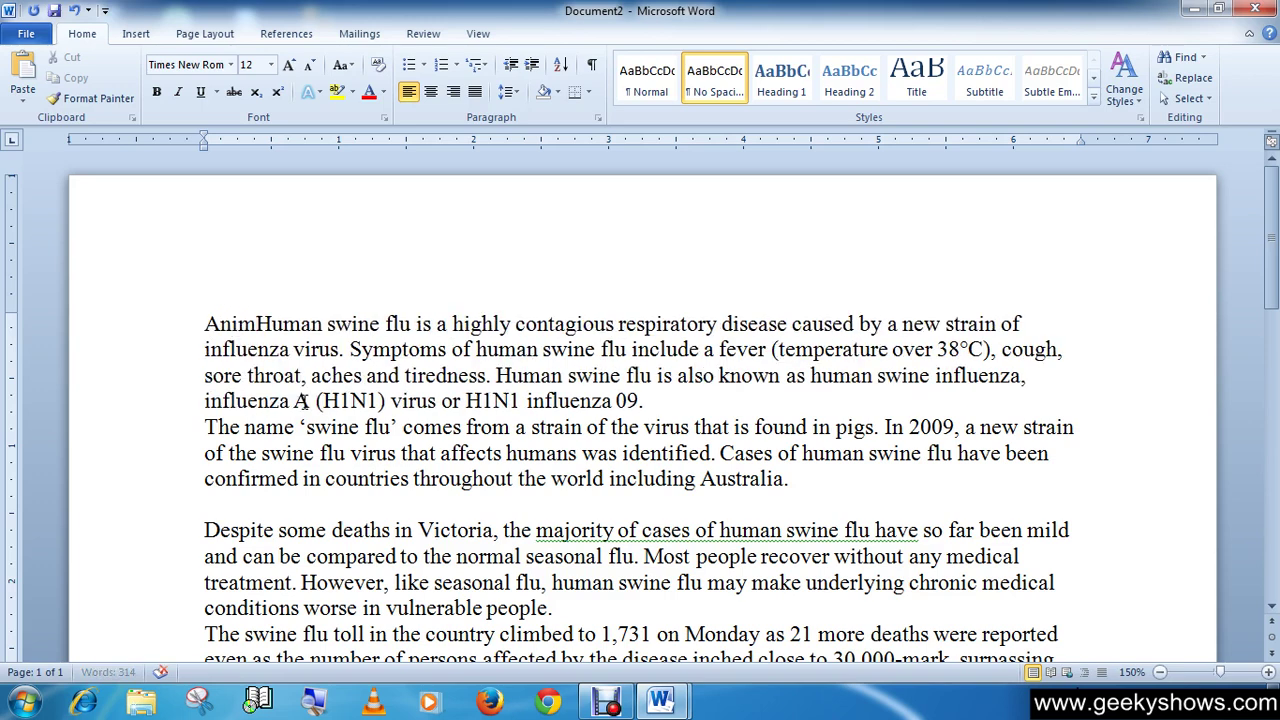
text(al)
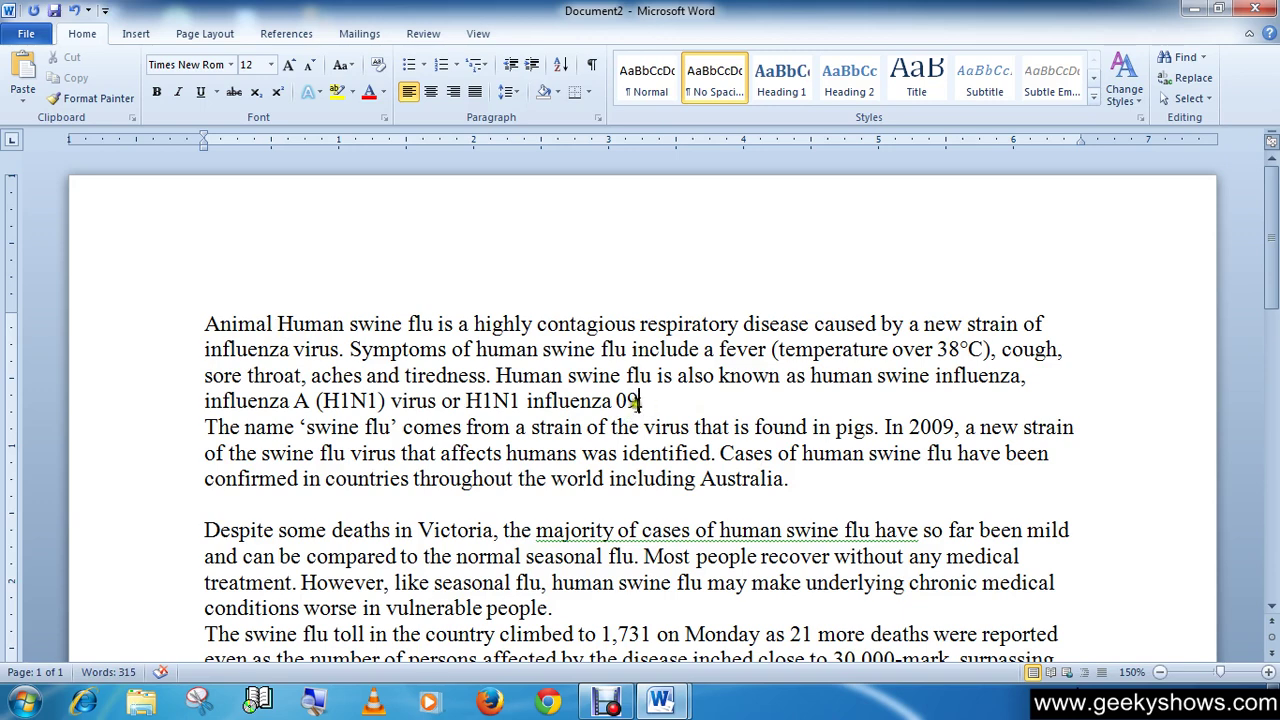
Step: Add "Animal" after "influenza 09" before the period ending the first paragraph, and place the cursor at the start of the following paragraph
key(BackSpace)
text(Animal)
key(Right)
key(Right)
key(Right)
key(Right)
key(Right)
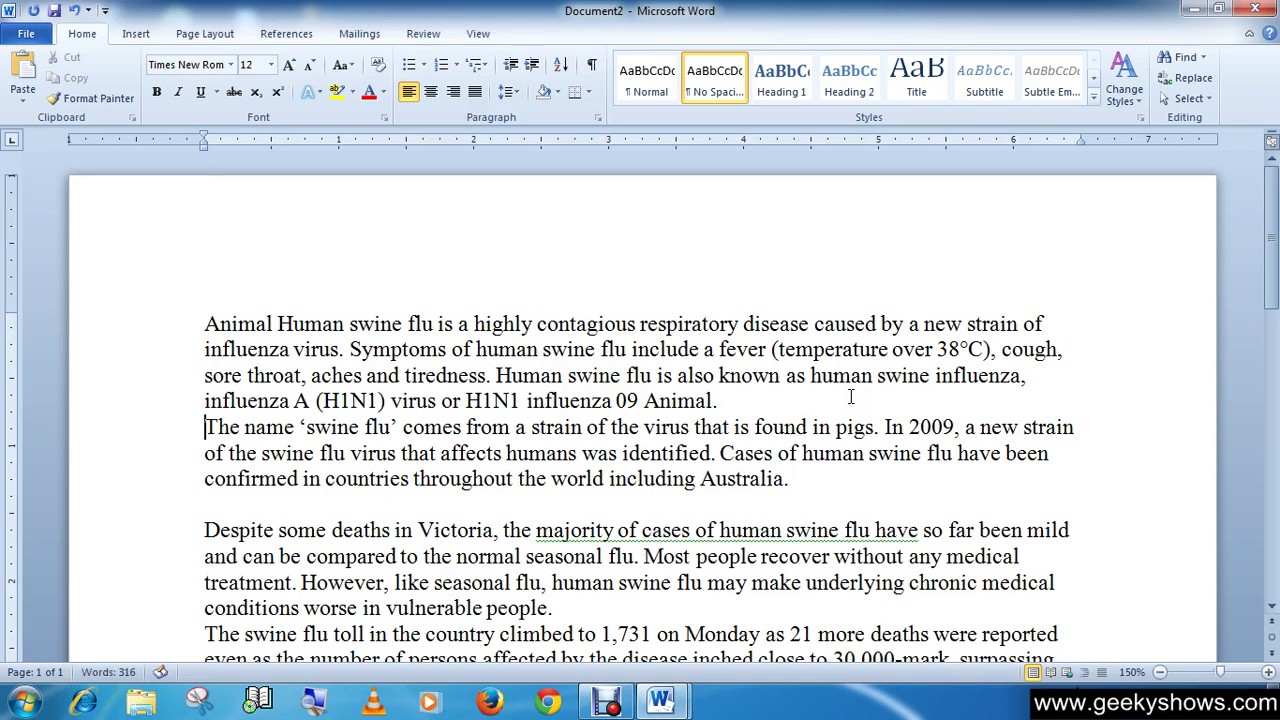
Step: Move the cursor back and forth by single characters, and up and down by single lines, through the existing text
key(Right)
key(Right)
key(Right)
key(Right)
key(Right)
key(Right)
key(Right)
key(Left)
key(Left)
key(Left)
key(Right)
key(Right)
key(Right)
key(Right)
key(Right)
key(Right)
key(Right)
key(Left)
key(Left)
key(Left)
key(Left)
key(Left)
key(Left)
key(Right)
key(Right)
key(Down)
key(Down)
key(Up)
key(Up)
key(Up)
key(Down)
key(Down)
key(Down)
Step: Switch to the blank Document3 and write "Animal" on its first line
mouse_move(663, 697)
click(740, 610)
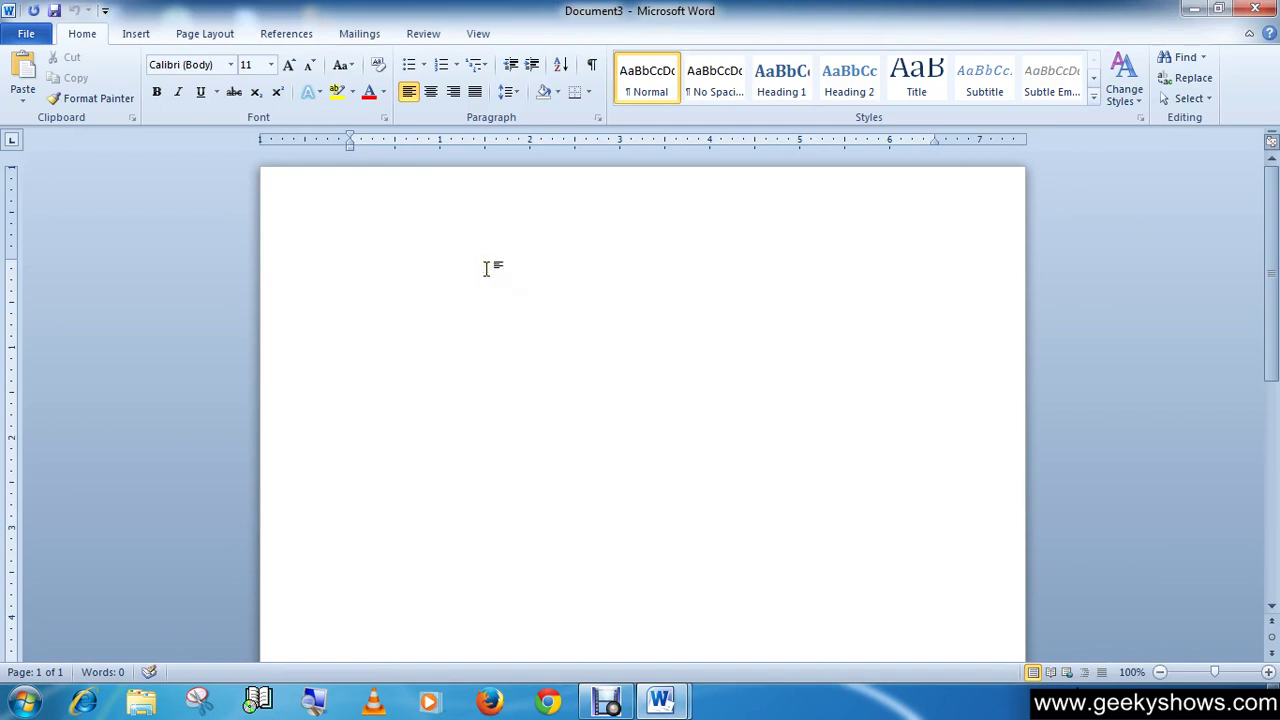
text(Animal)
click(1268, 672)
click(1268, 672)
click(1268, 672)
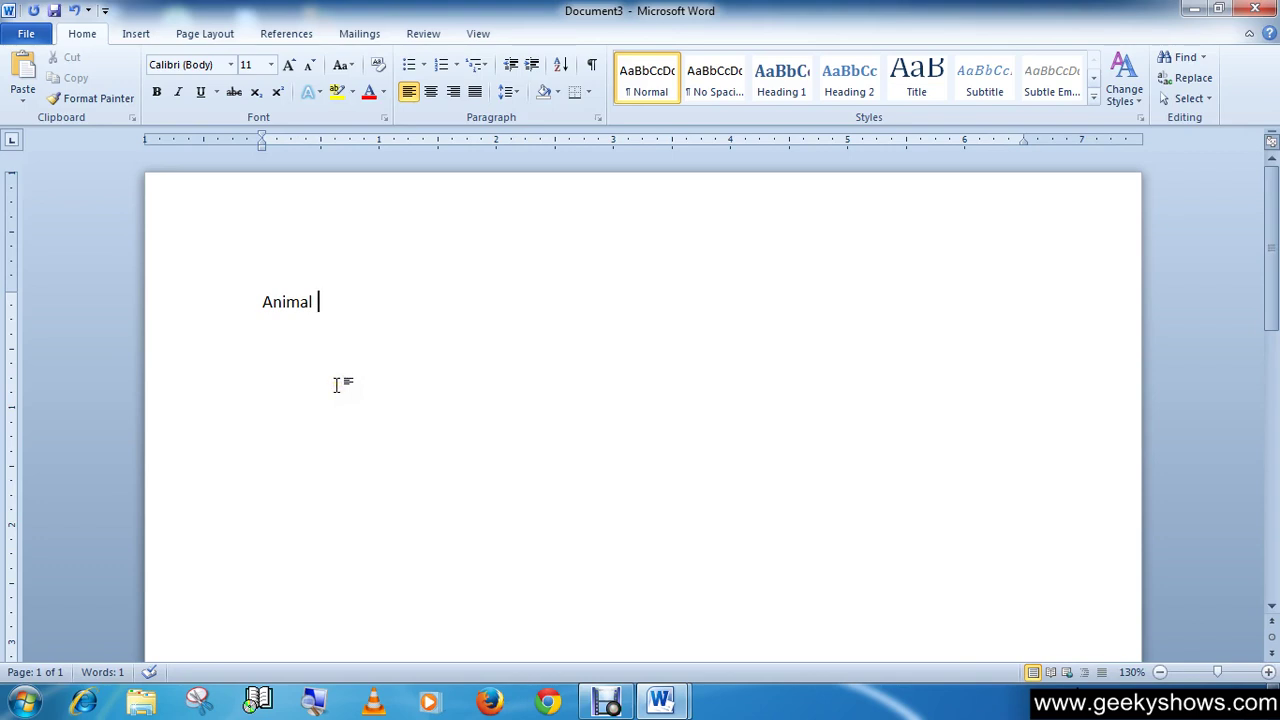
Step: Add a second "Animal" after the first, spaced with tabs so it sits at 1.5 inches on the following line
key(Tab)
key(Tab)
key(Tab)
key(Tab)
key(Tab)
key(Tab)
key(Tab)
key(Tab)
key(Tab)
text(Animal)
Step: Add several empty paragraphs below the second "Animal"
key(Return)
key(Return)
key(Return)
key(Return)
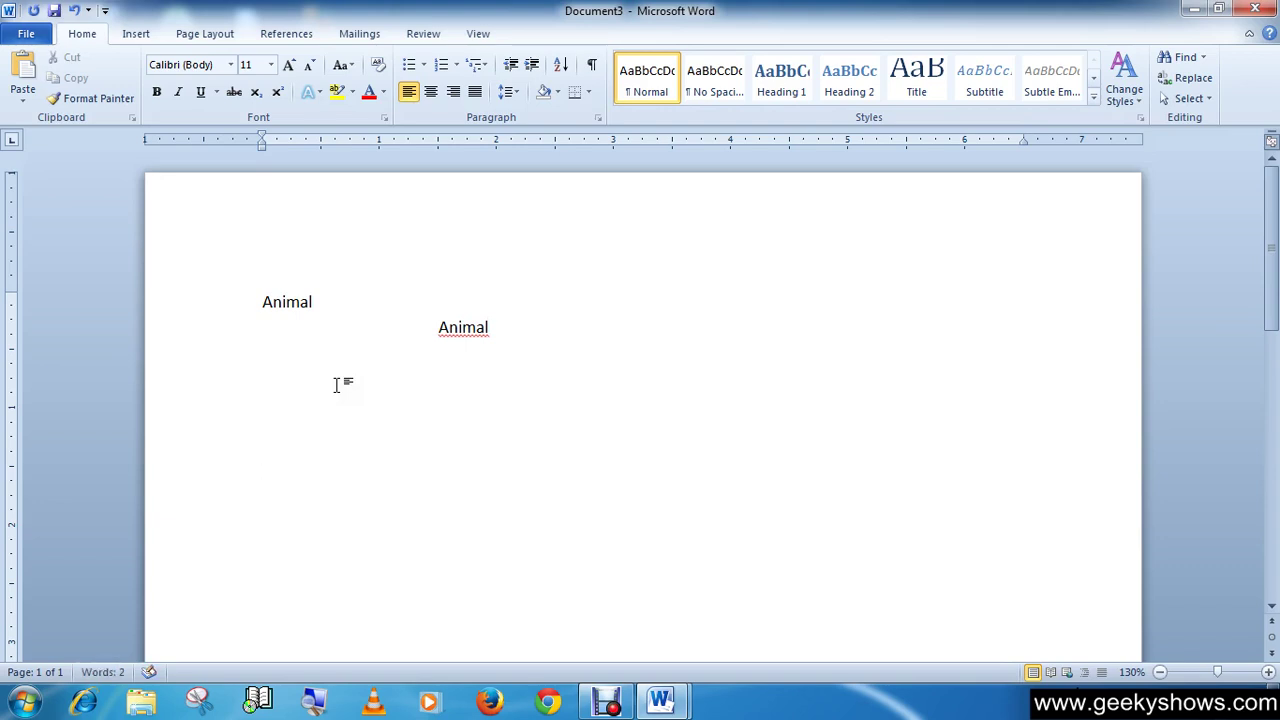
key(Return)
Step: Move the cursor up through the empty lines to the text and back down to the last empty line
key(Up)
key(Up)
key(Up)
key(Up)
key(Up)
key(Up)
key(Down)
key(Down)
key(Down)
key(Down)
key(Down)
key(Down)
click(305, 608)
Step: Compare the swine flu text in Document2 with the nearly empty Document3, finishing in Document2
click(679, 707)
click(608, 602)
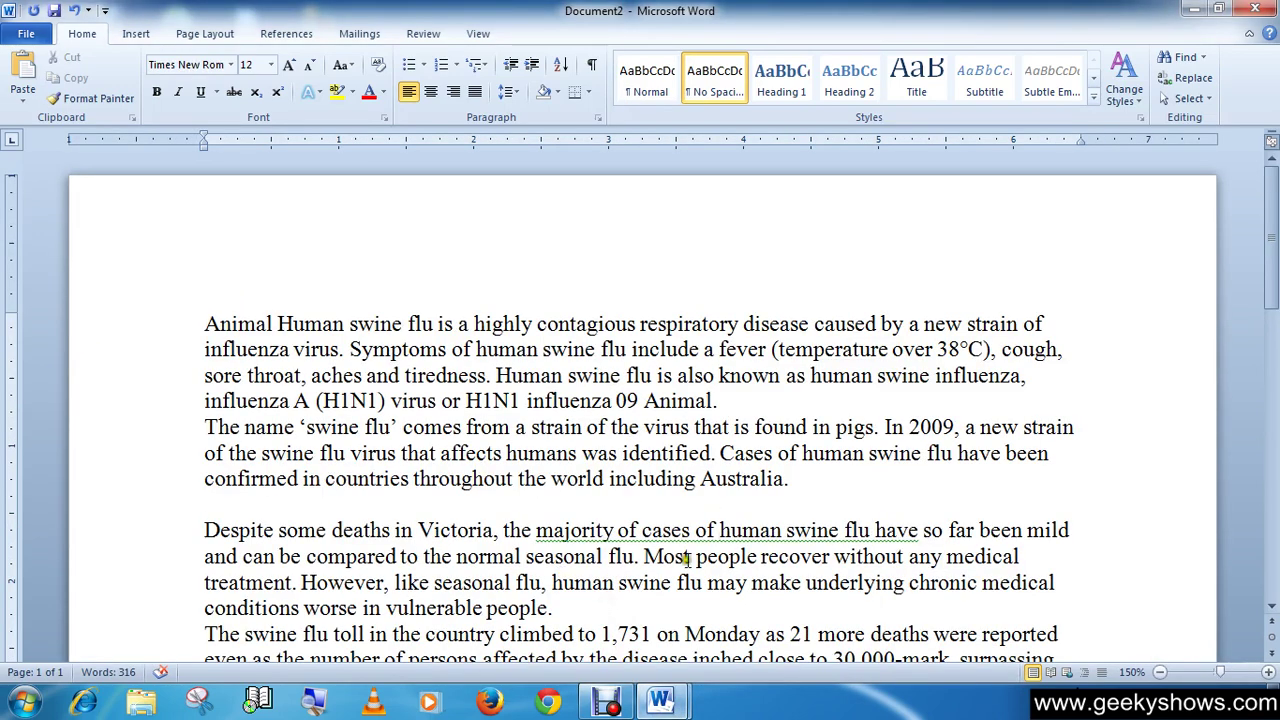
mouse_move(667, 707)
click(748, 632)
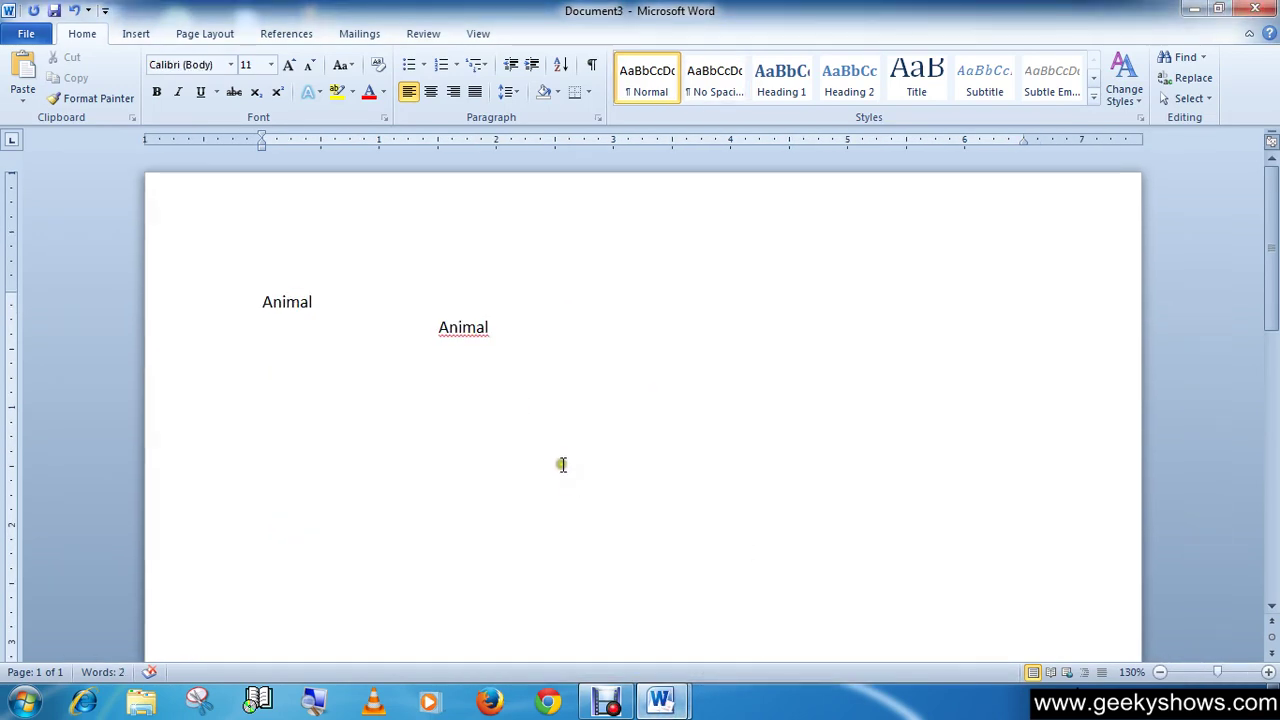
mouse_move(660, 700)
click(546, 612)
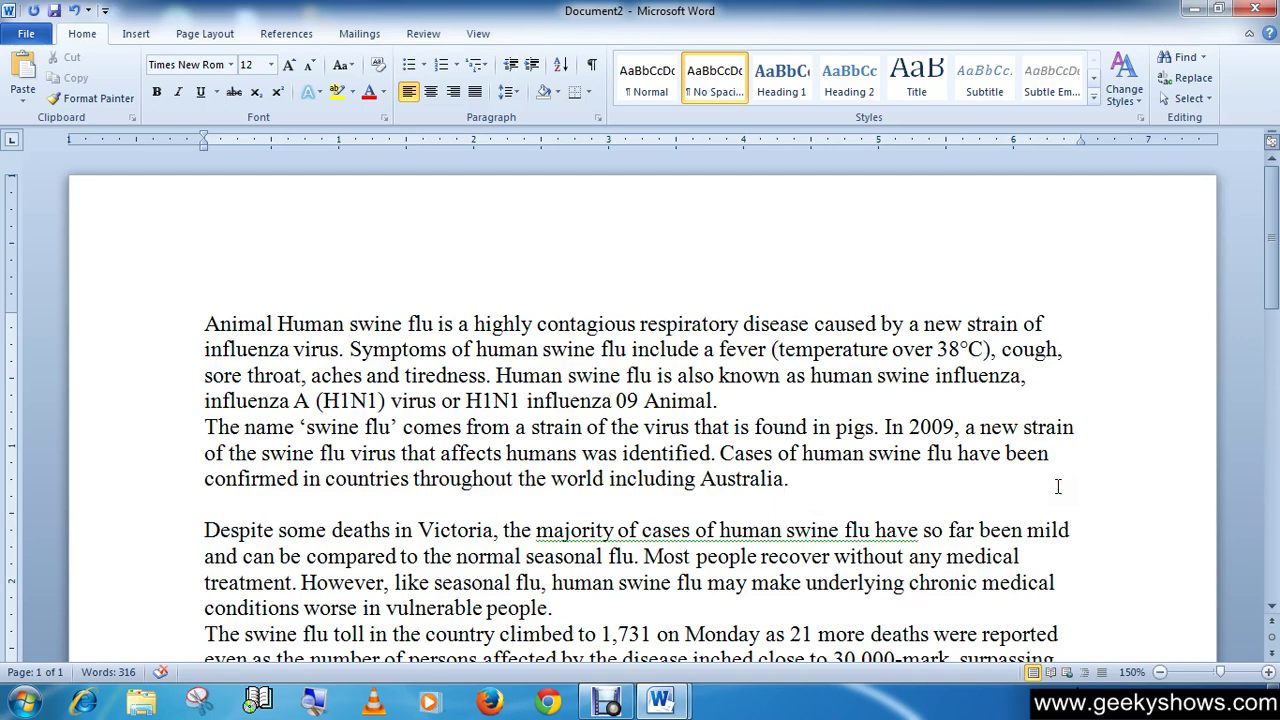
Step: Jump the cursor to the start and end of the current line, and place it around the end of the second paragraph
key(Home)
key(End)
click(194, 506)
click(214, 500)
click(795, 468)
Step: Jump the cursor to the beginning and the end of the whole document, reviewing the first page's top in between
key(ctrl+Home)
key(ctrl+End)
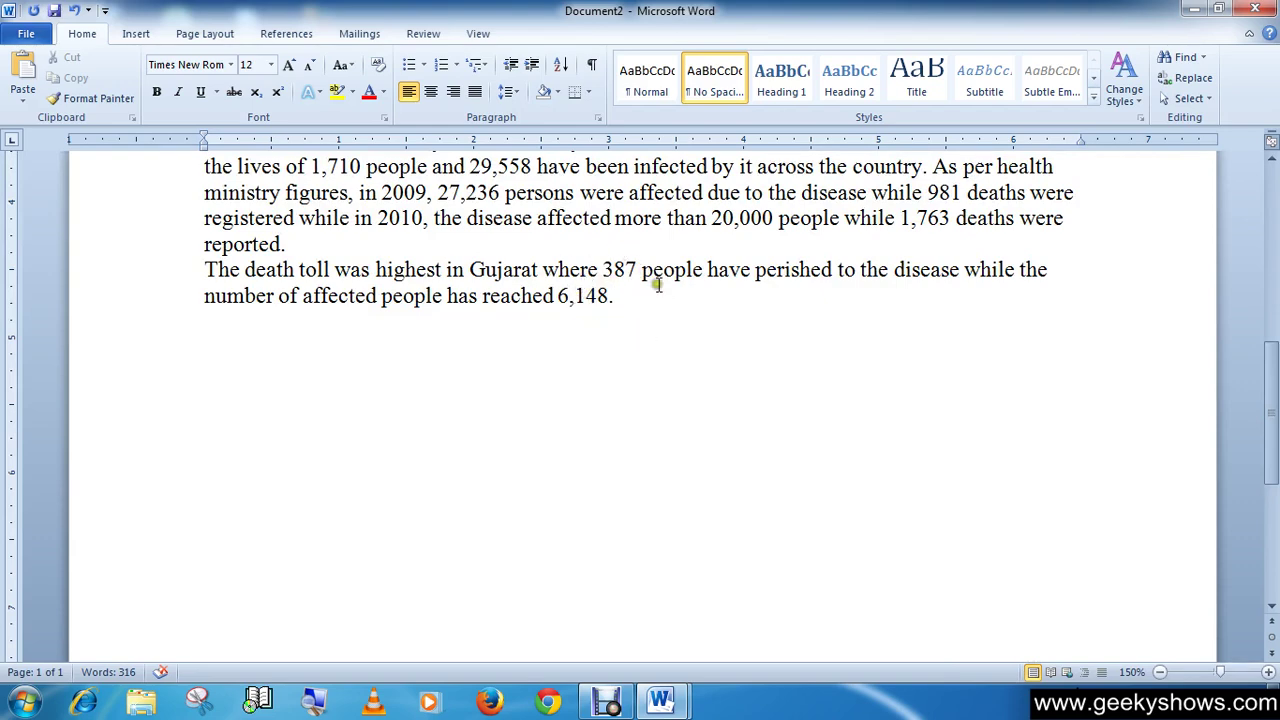
scroll(673, 370, up, 3)
scroll(673, 370, up, 4)
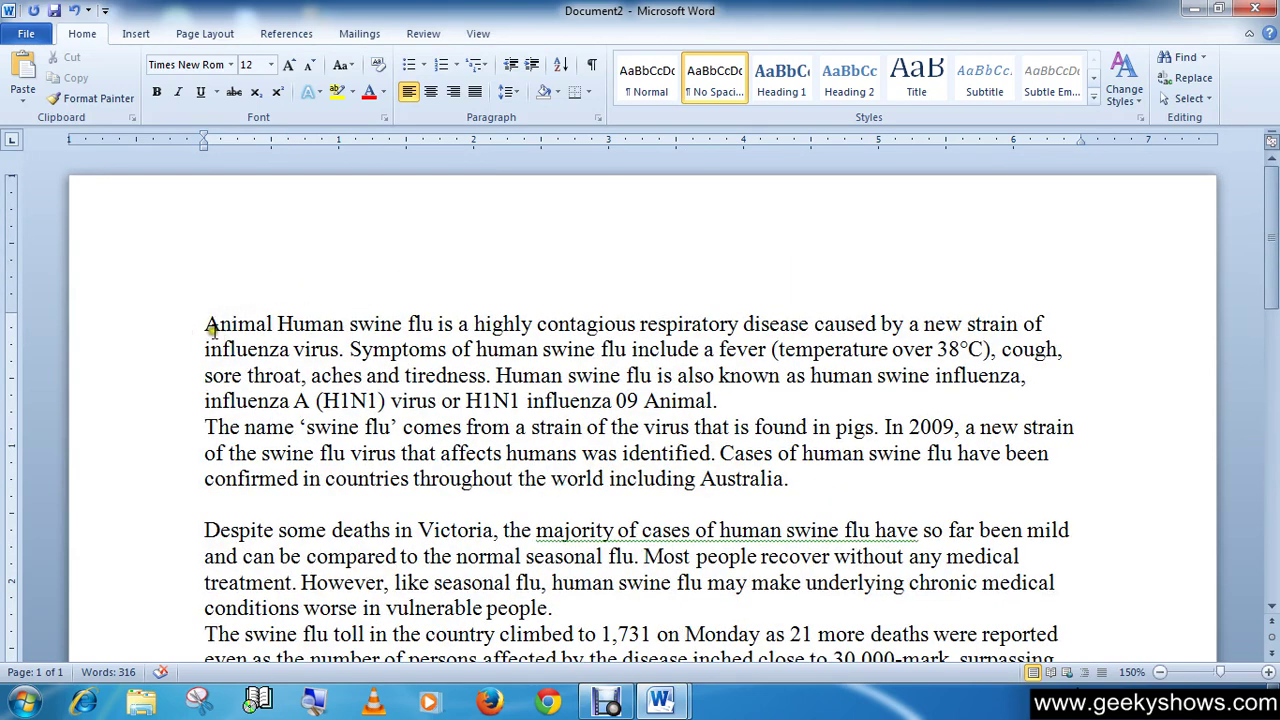
key(ctrl+End)
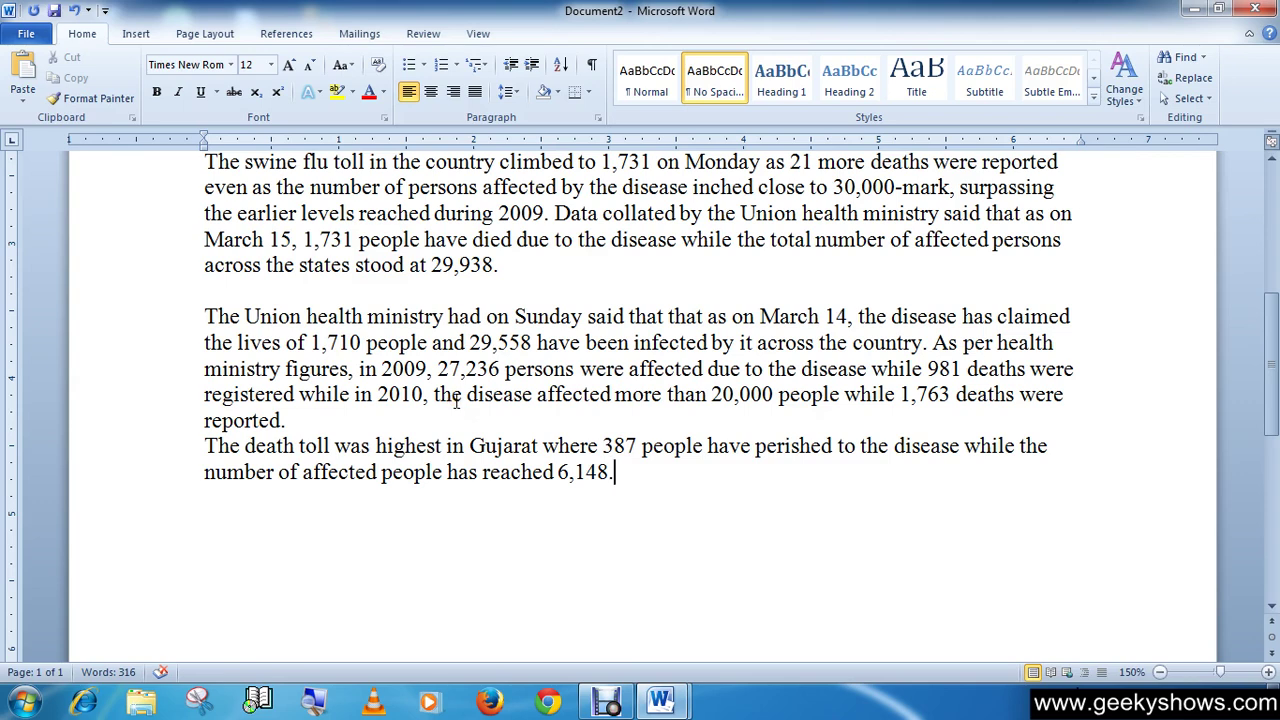
Step: View Document3 once more and return to the end of the swine flu text in Document2
mouse_move(668, 698)
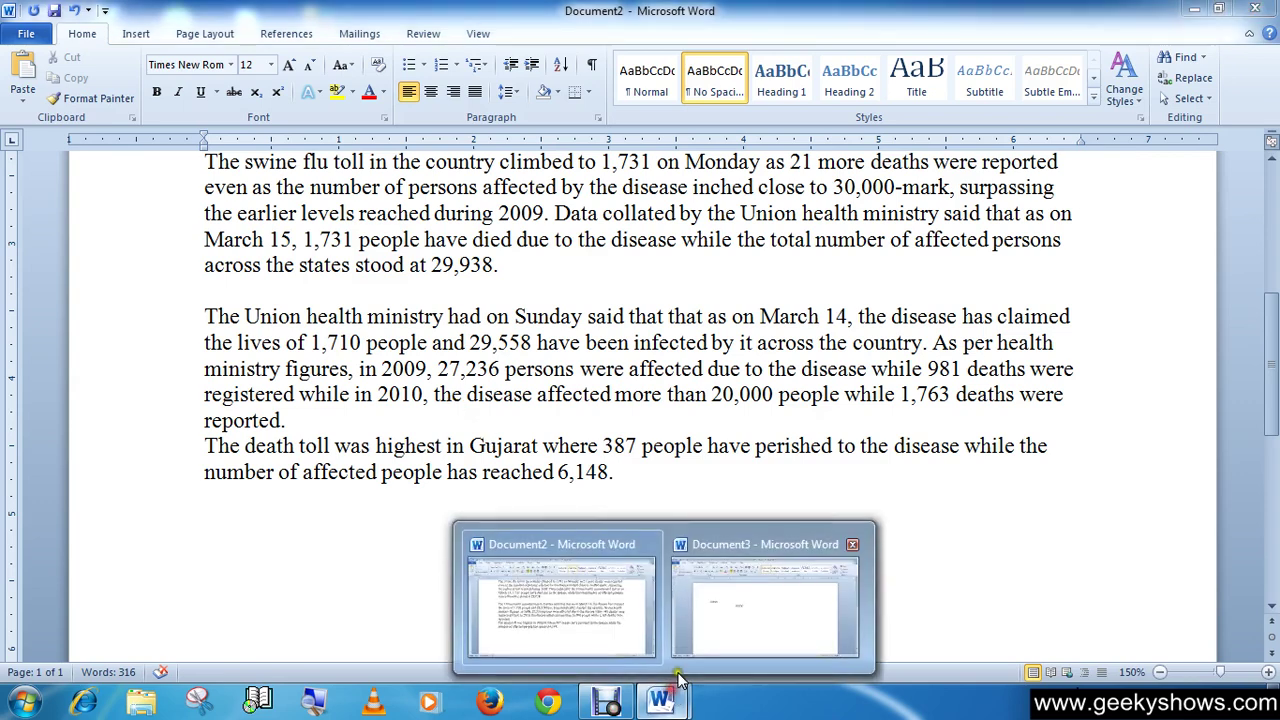
click(727, 615)
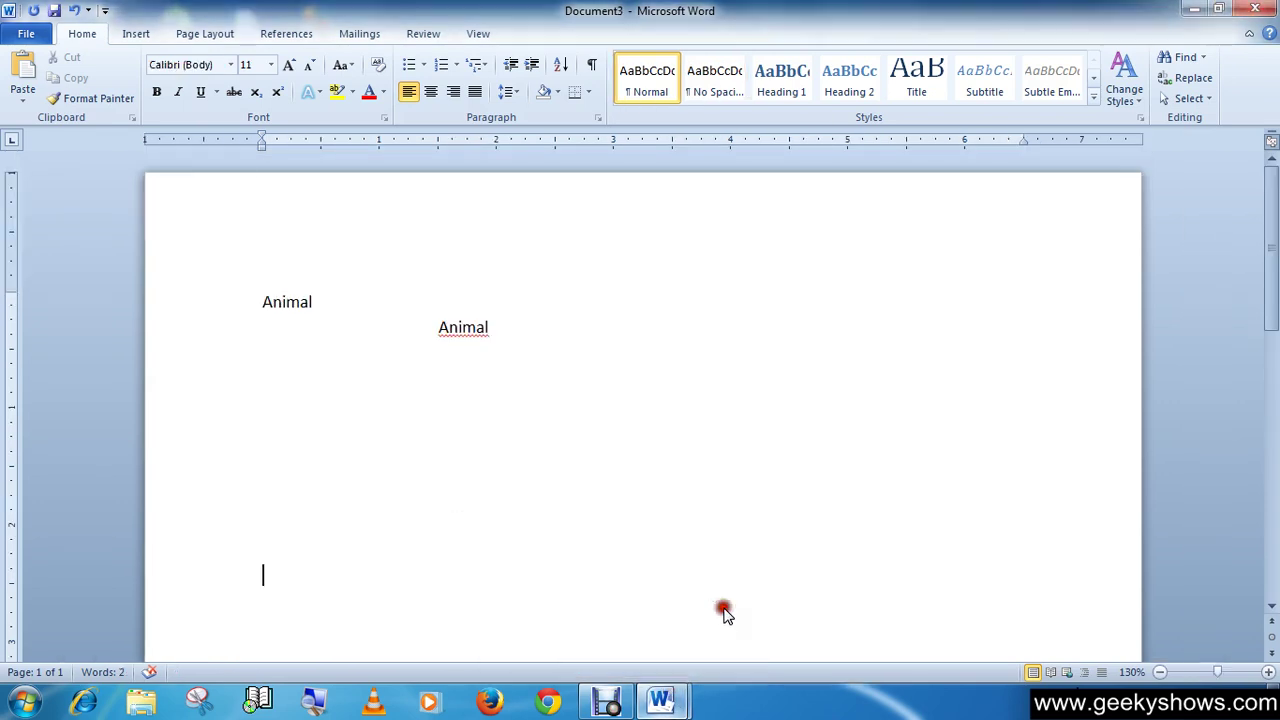
mouse_move(662, 705)
click(605, 614)
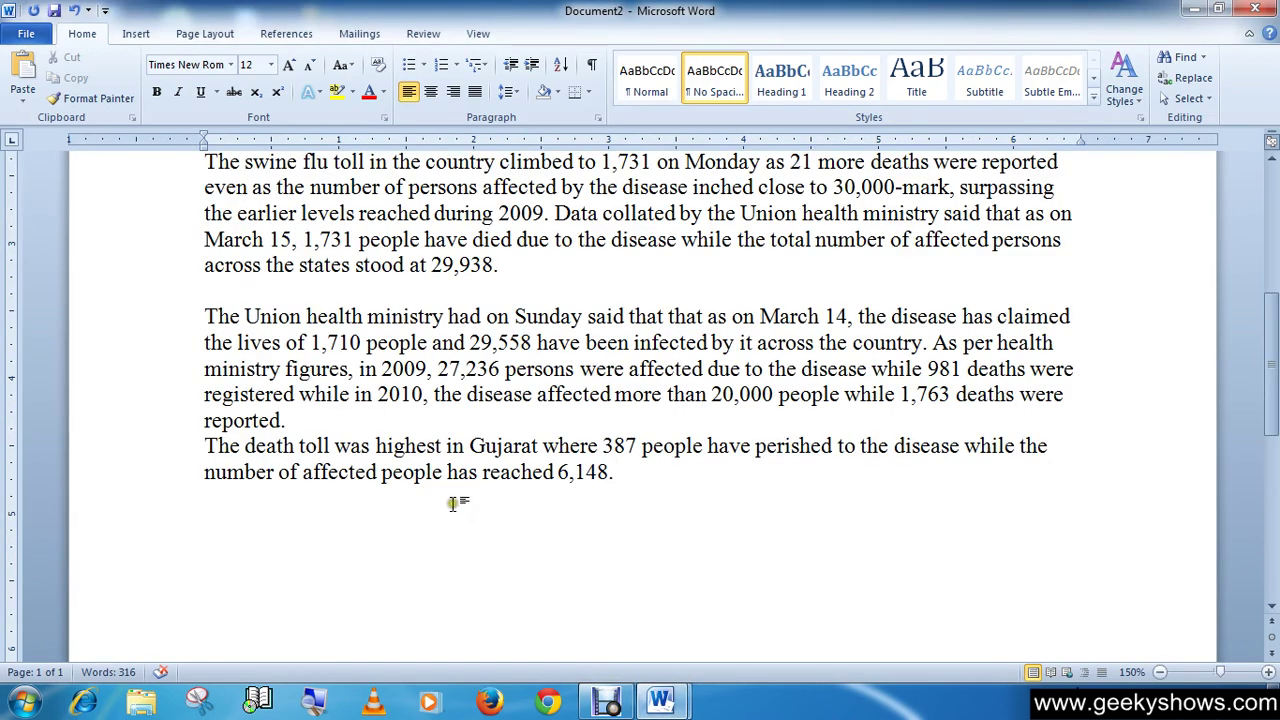